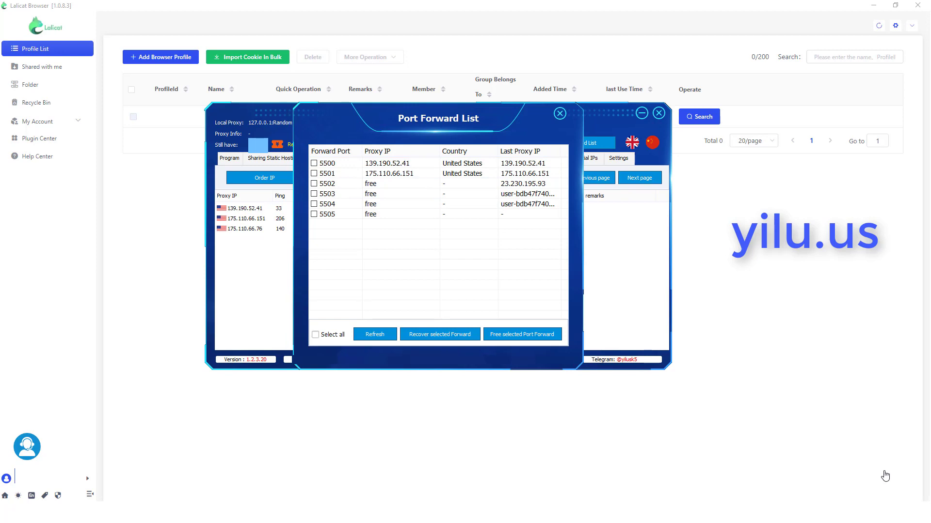
- Start a new profile named Amazon1 with browser version 109 after dismissing YiLu's port list
{"action": "left_click", "coordinate": [559, 114]}
{"action": "left_click", "coordinate": [642, 112]}
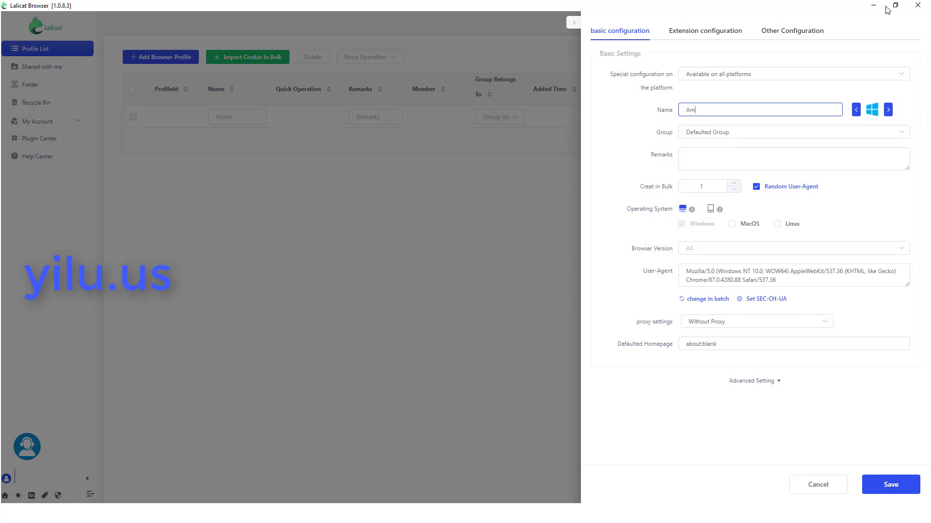
{"action": "left_click", "coordinate": [793, 248]}
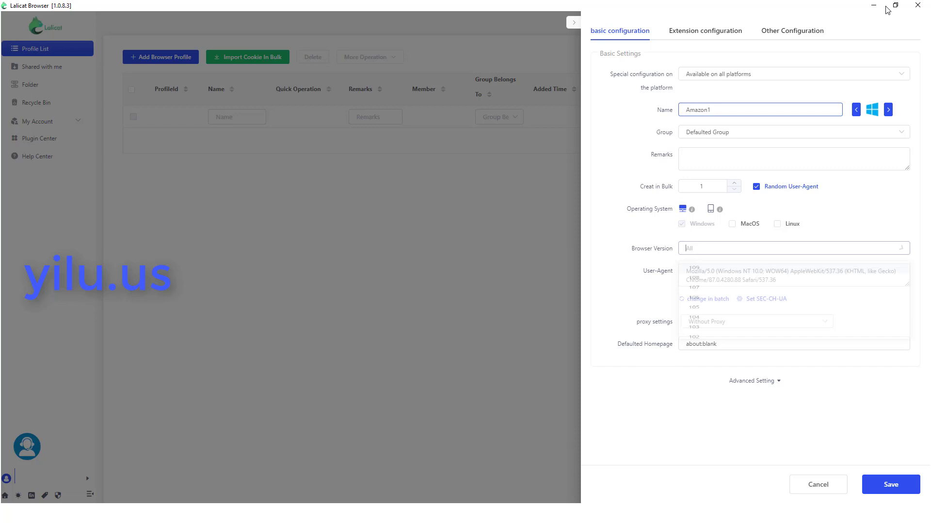
{"action": "left_click", "coordinate": [698, 269]}
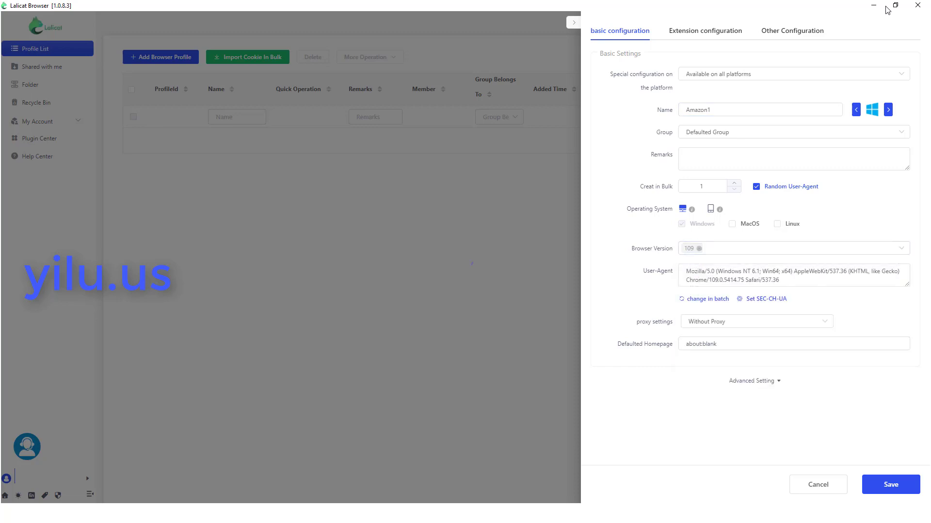
- Give Amazon1 a SOCKS5 proxy at 127.0.0.1 with port 5500
{"action": "left_click", "coordinate": [757, 322]}
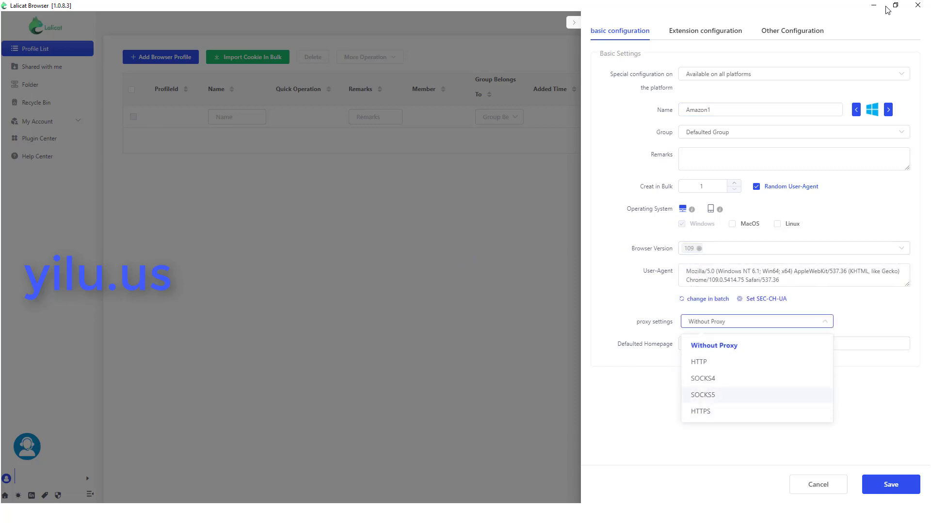
{"action": "left_click", "coordinate": [702, 392]}
{"action": "left_click", "coordinate": [792, 344]}
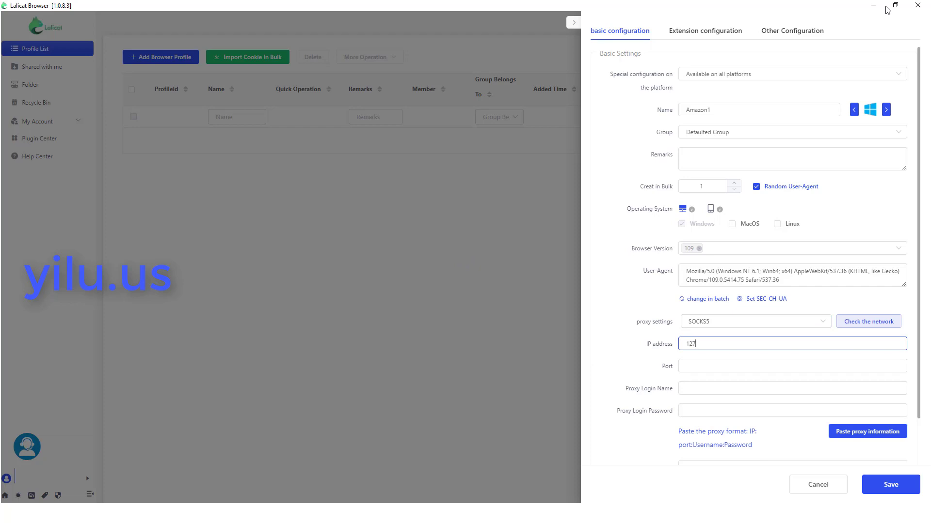
{"action": "type", "text": "1"}
{"action": "key", "text": "Tab"}
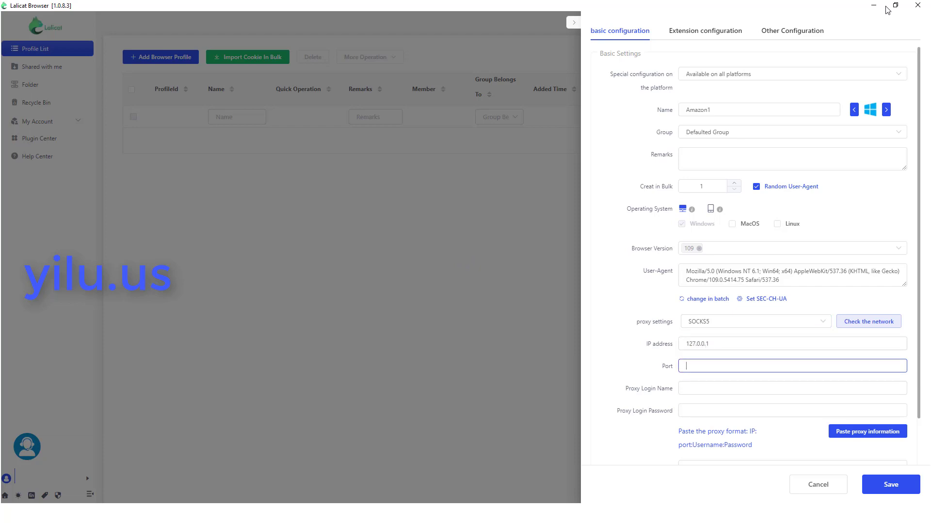
{"action": "type", "text": "5500"}
- Check the network resolves to 139.190.52.41 in Ashburn, US, then save the Amazon1 profile
{"action": "key", "text": "Return"}
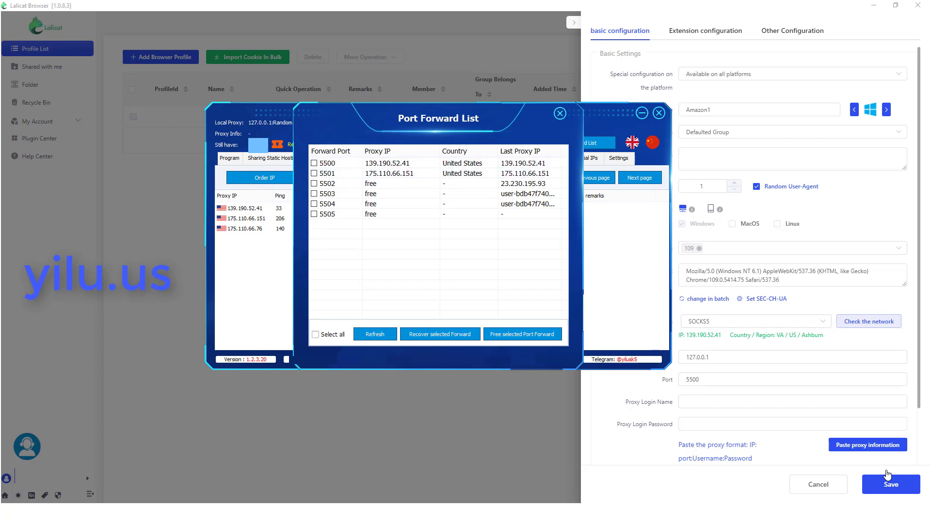
{"action": "key", "text": "alt+Tab"}
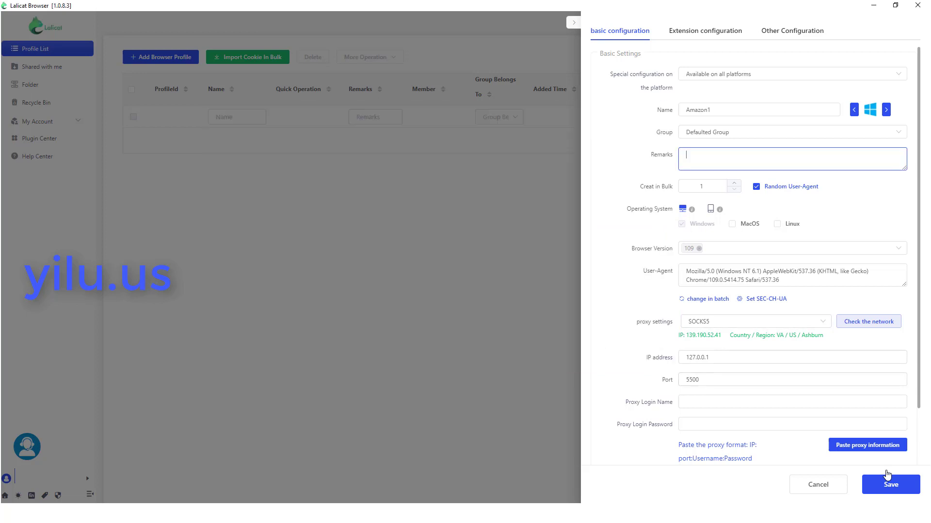
{"action": "left_click", "coordinate": [891, 483]}
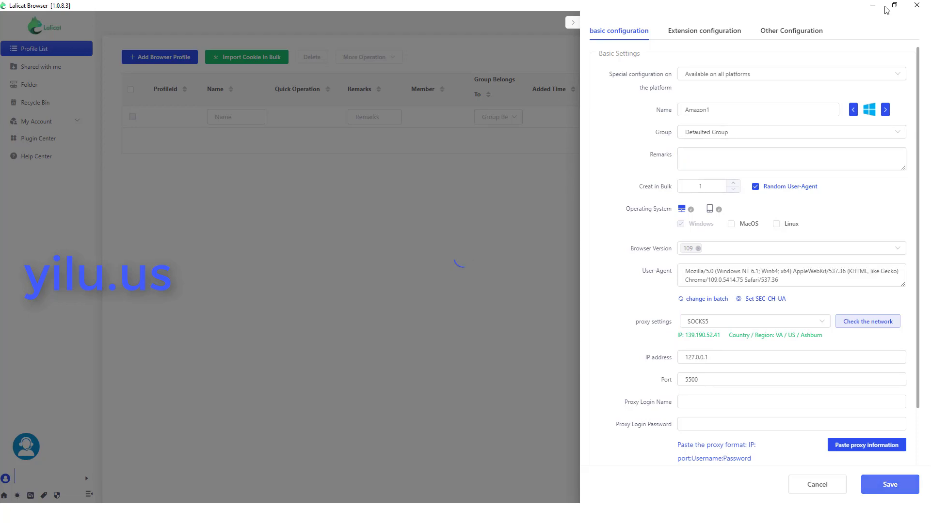
- Create a new profile named Amazon2 on browser version 109
{"action": "left_click", "coordinate": [159, 57]}
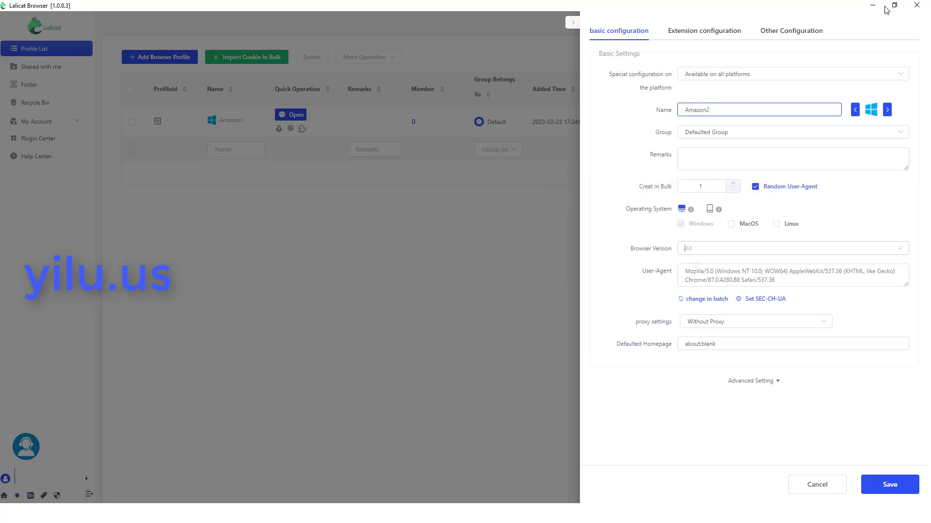
{"action": "left_click", "coordinate": [793, 248]}
{"action": "left_click", "coordinate": [691, 271]}
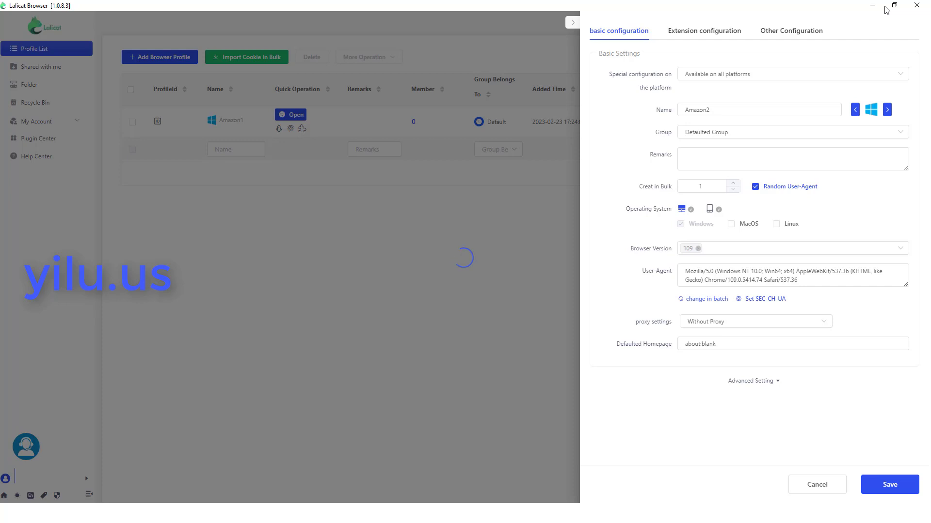
- Give Amazon2 a SOCKS5 proxy at 127.0.0.1 with port 5501
{"action": "left_click", "coordinate": [756, 321]}
{"action": "left_click", "coordinate": [702, 396]}
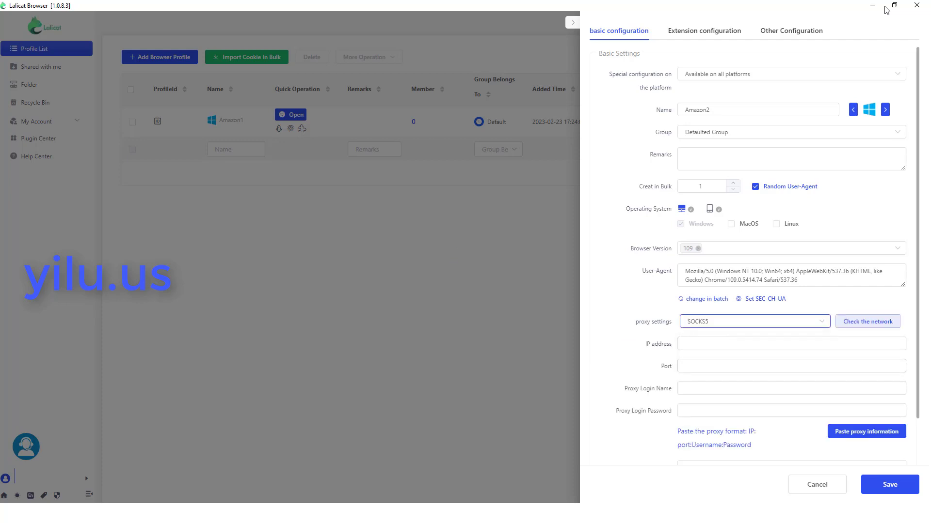
{"action": "left_click", "coordinate": [728, 344]}
{"action": "type", "text": "127.0.0.1"}
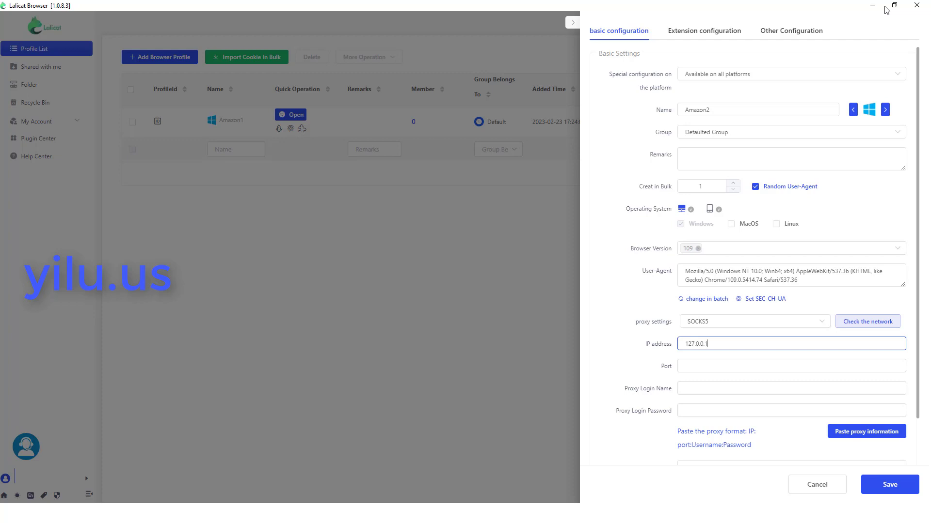
{"action": "key", "text": "Tab"}
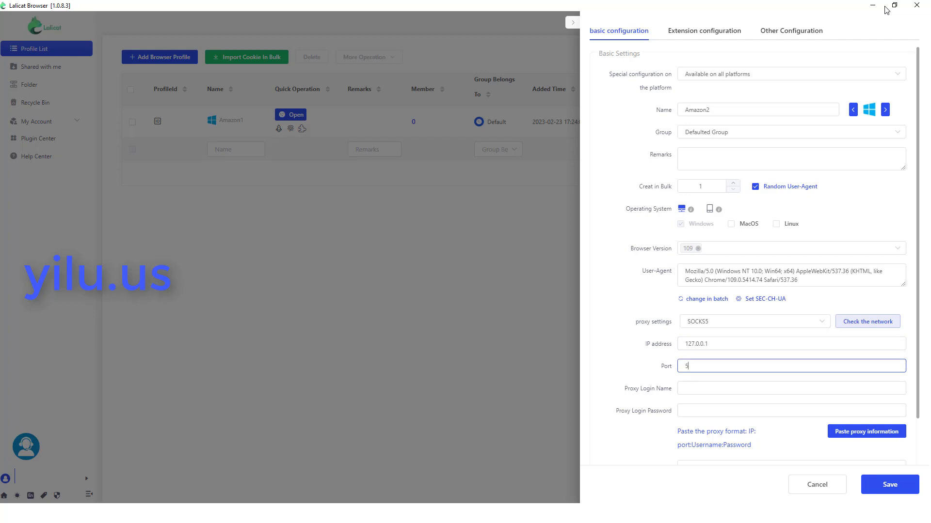
- Check the network shows 175.110.66.151 in Washington, US, matching YiLu's forwarded port
{"action": "key", "text": "Return"}
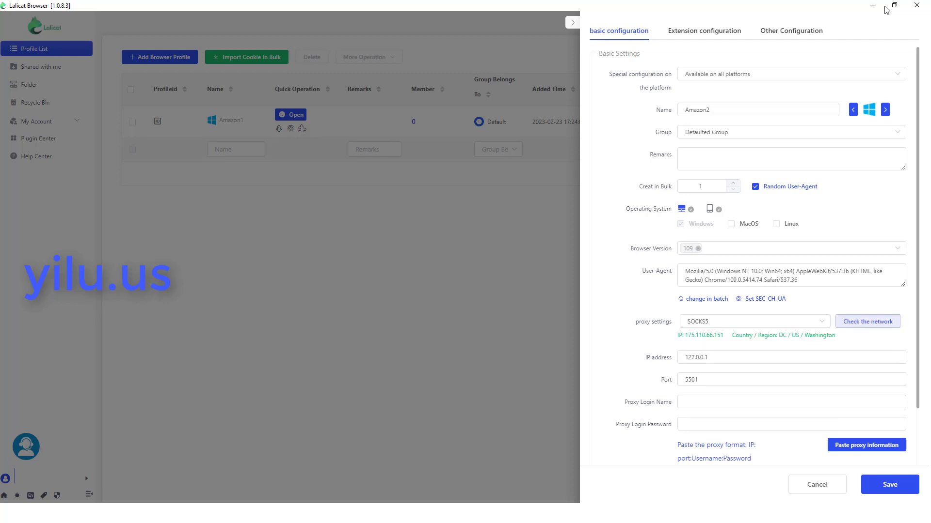
{"action": "key", "text": "alt+Tab"}
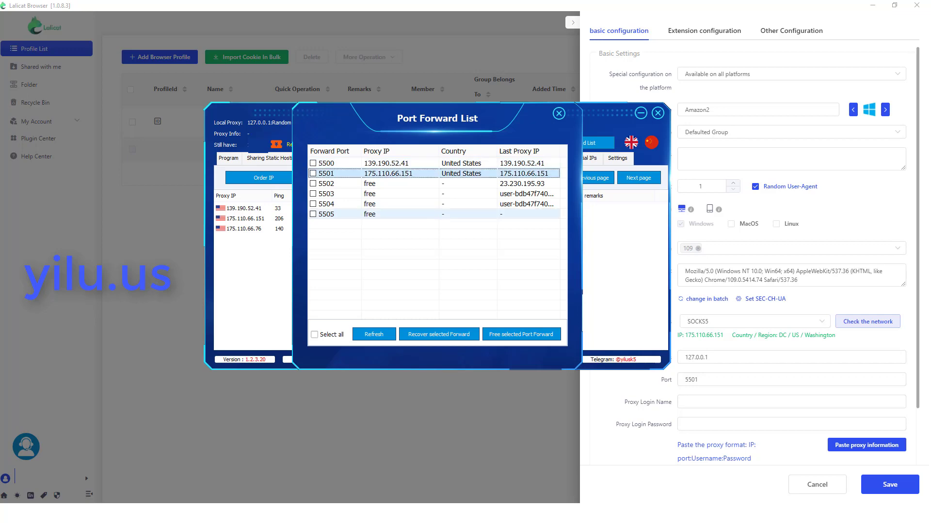
- Save Amazon2, select both profiles and launch them together via More Operation
{"action": "left_click", "coordinate": [889, 485]}
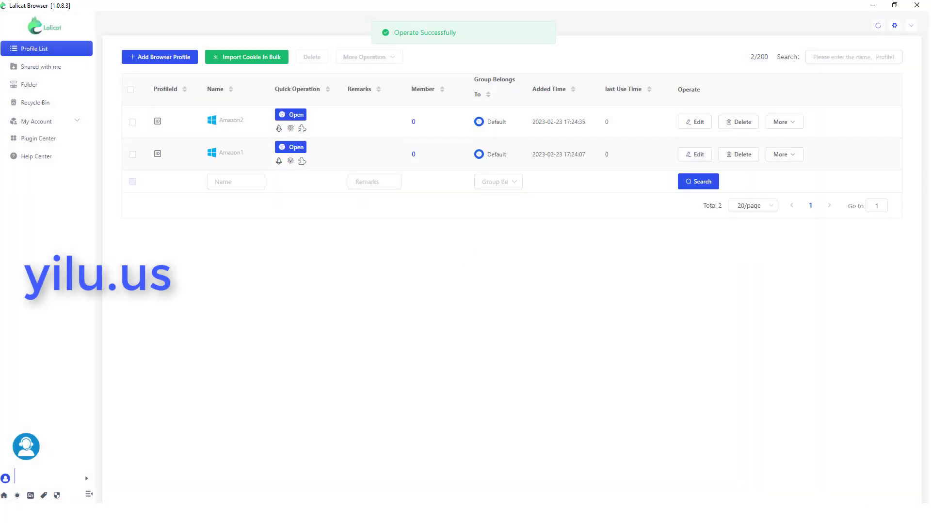
{"action": "left_click", "coordinate": [130, 90]}
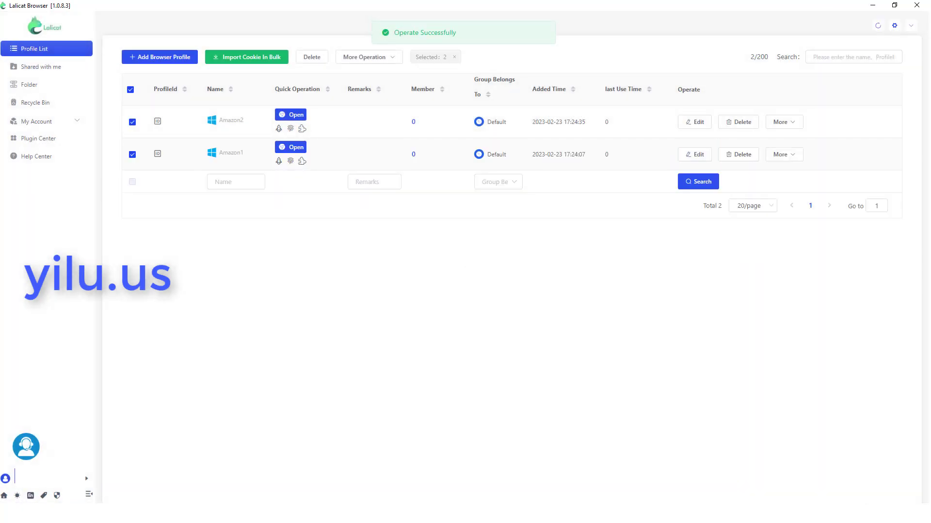
{"action": "left_click", "coordinate": [369, 57]}
{"action": "left_click", "coordinate": [320, 83]}
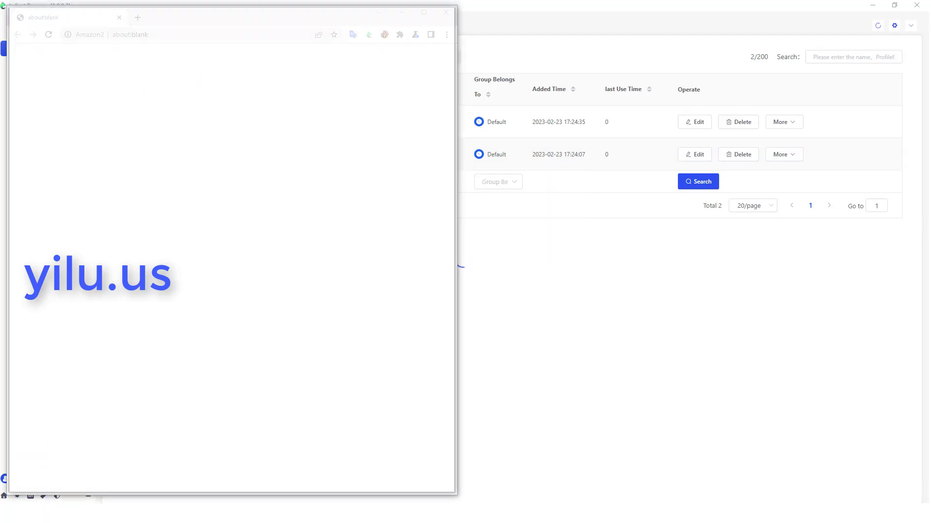
- Maximize both profile windows and search Google for gmail and amazon in two Amazon1 tabs
{"action": "left_click", "coordinate": [423, 12]}
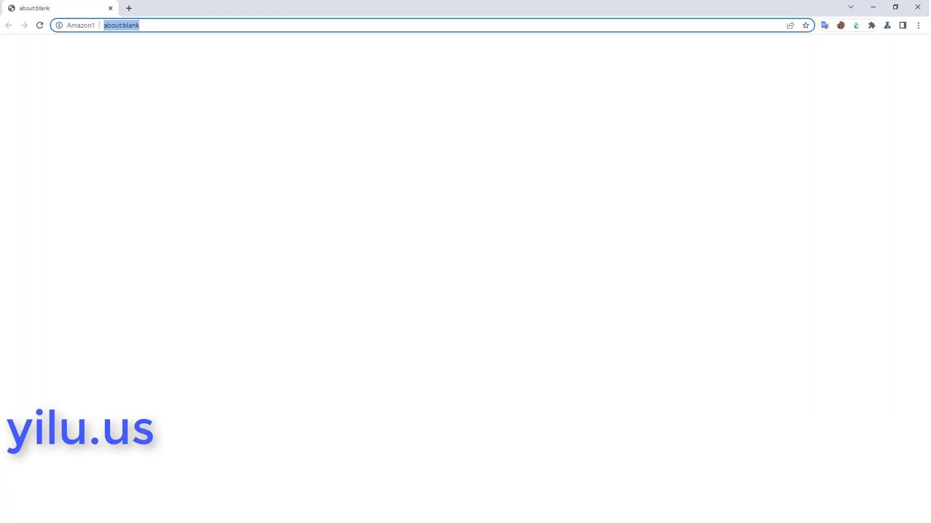
{"action": "left_click", "coordinate": [423, 11]}
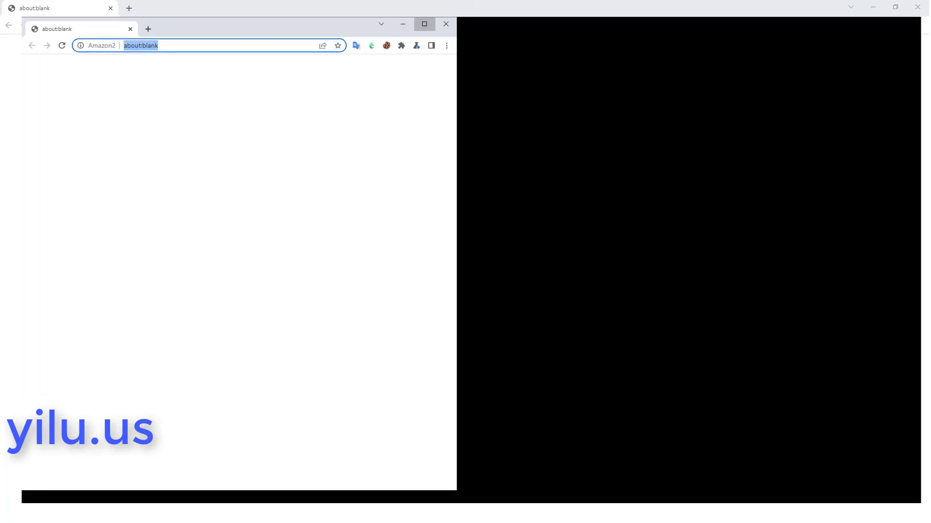
{"action": "key", "text": "alt+Tab"}
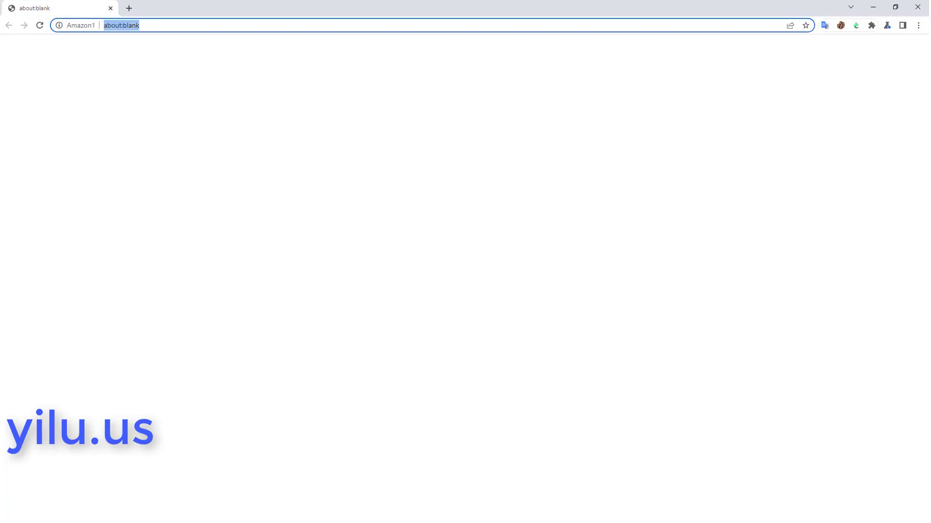
{"action": "key", "text": "alt+Tab"}
{"action": "key", "text": "ctrl+l"}
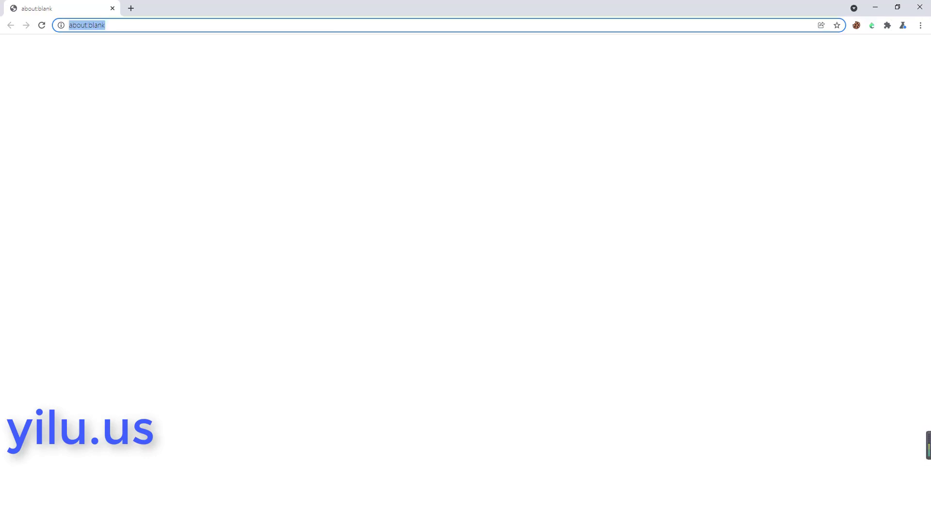
{"action": "key", "text": "BackSpace"}
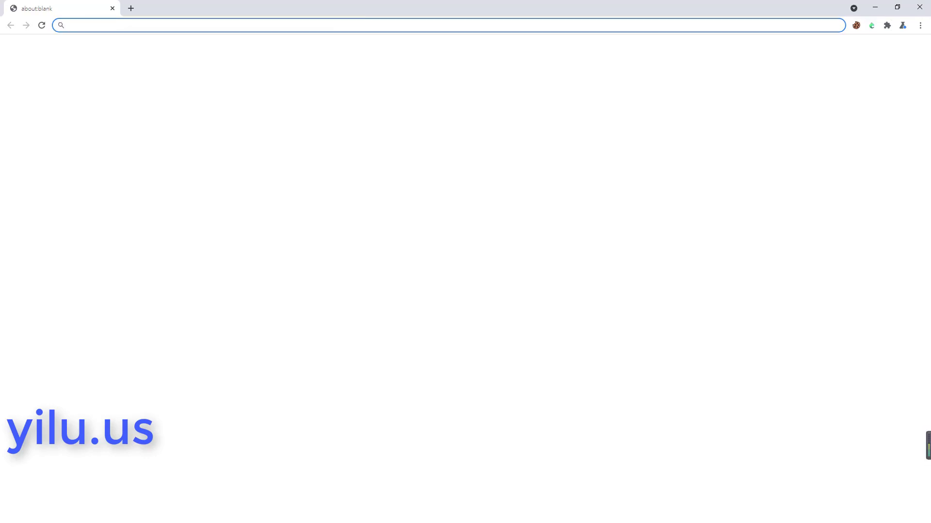
{"action": "type", "text": "gmail"}
{"action": "key", "text": "Return"}
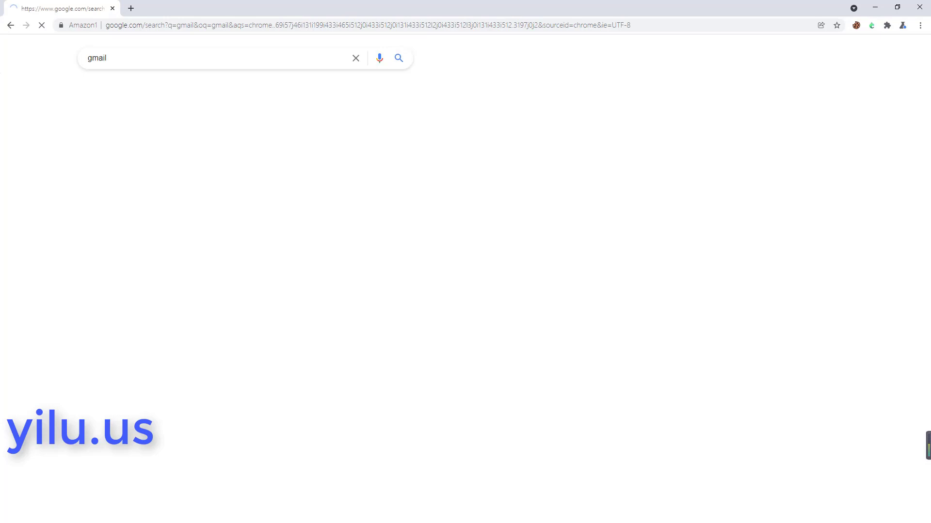
{"action": "key", "text": "ctrl+t"}
{"action": "type", "text": "a"}
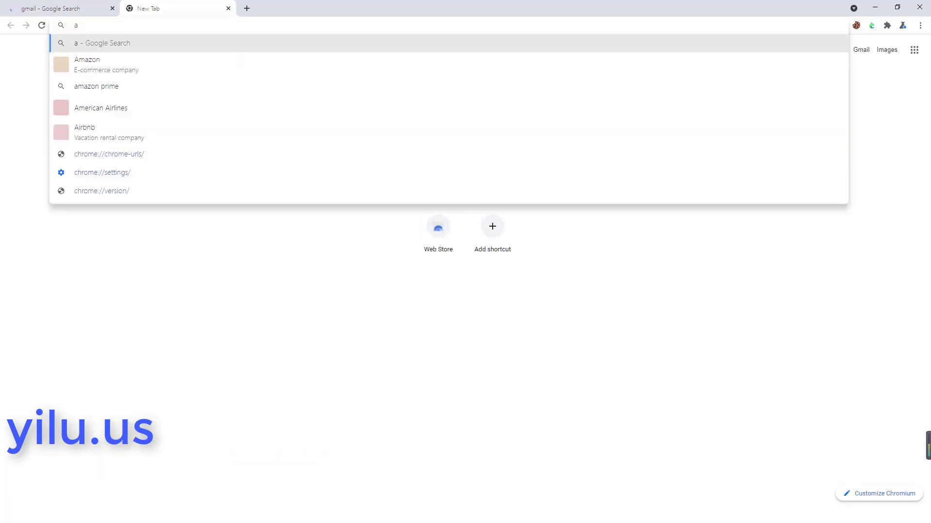
{"action": "type", "text": "mazon"}
{"action": "key", "text": "Return"}
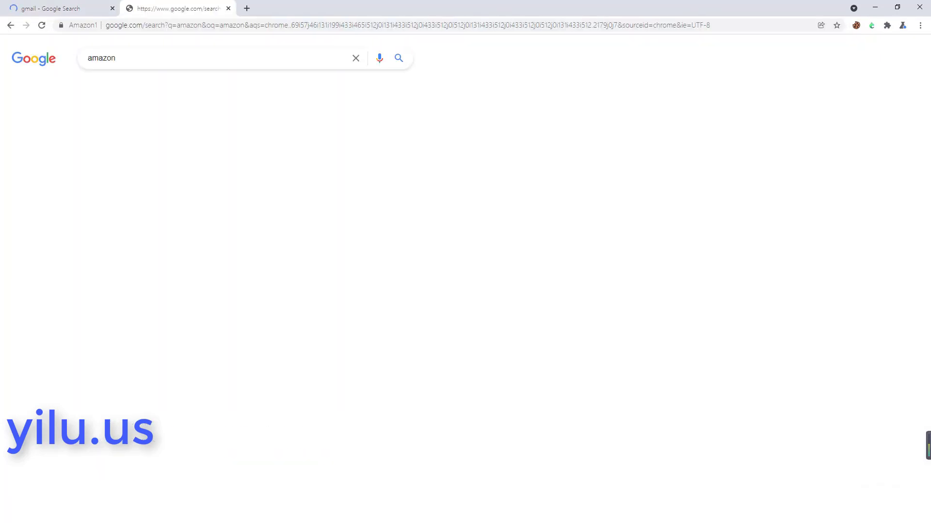
- Load the Gmail inbox in one tab and Amazon.com in the other
{"action": "key", "text": "ctrl+1"}
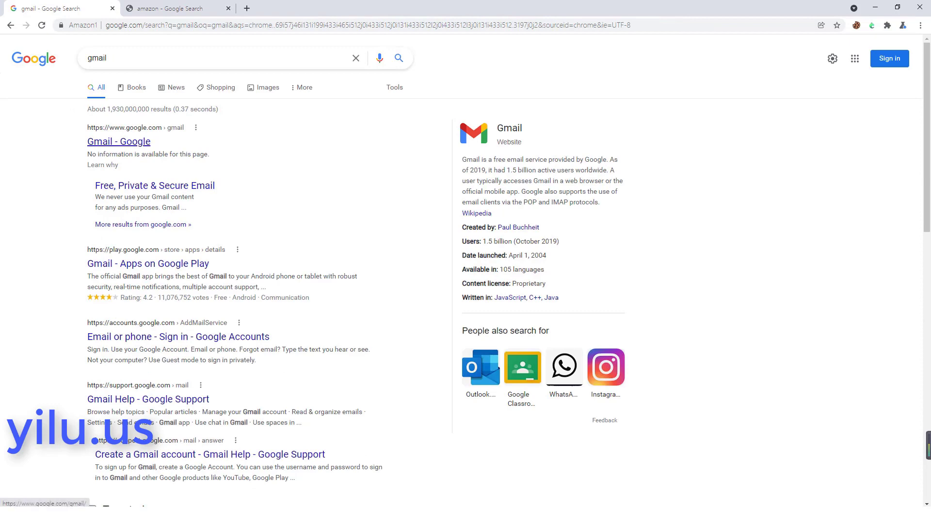
{"action": "left_click", "coordinate": [175, 9]}
{"action": "key", "text": "Return"}
{"action": "left_click", "coordinate": [62, 9]}
{"action": "key", "text": "Return"}
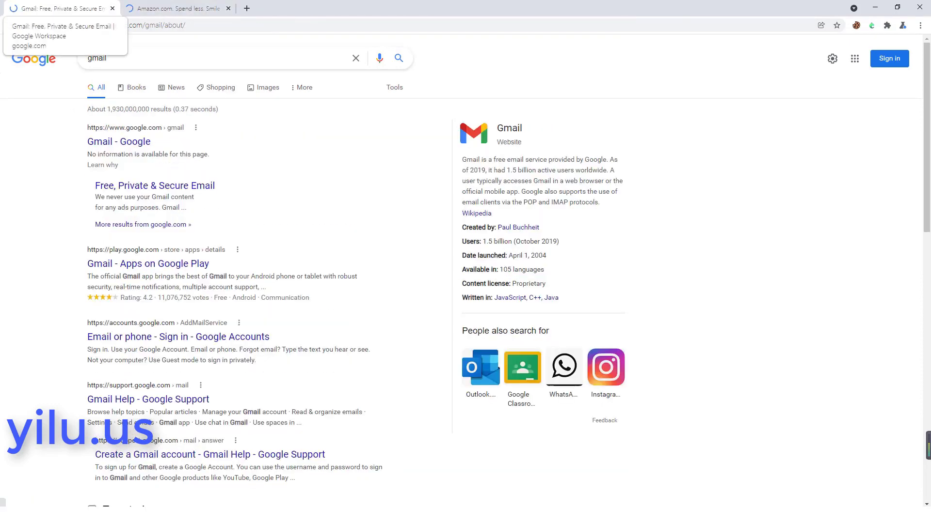
{"action": "key", "text": "ctrl+2"}
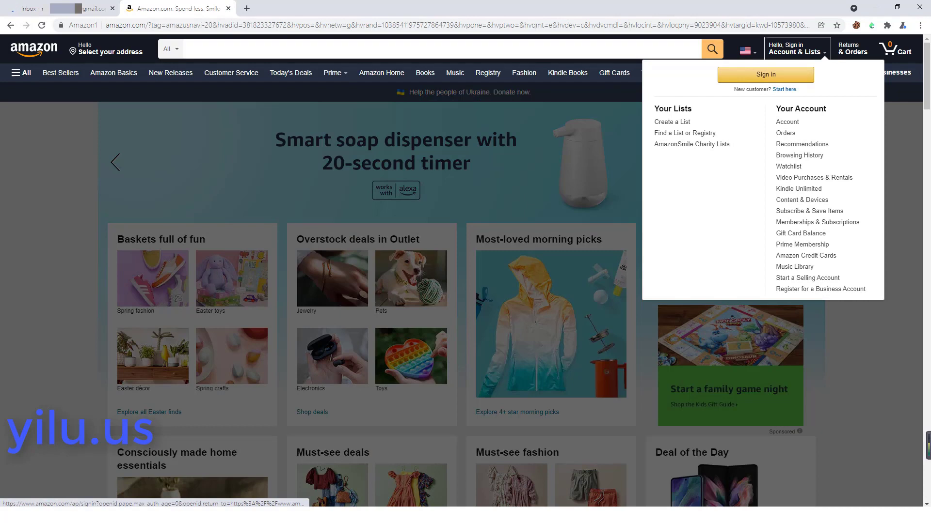
- Begin Amazon's Create account form with name Mason and the pasted Gmail address
{"action": "left_click", "coordinate": [785, 89]}
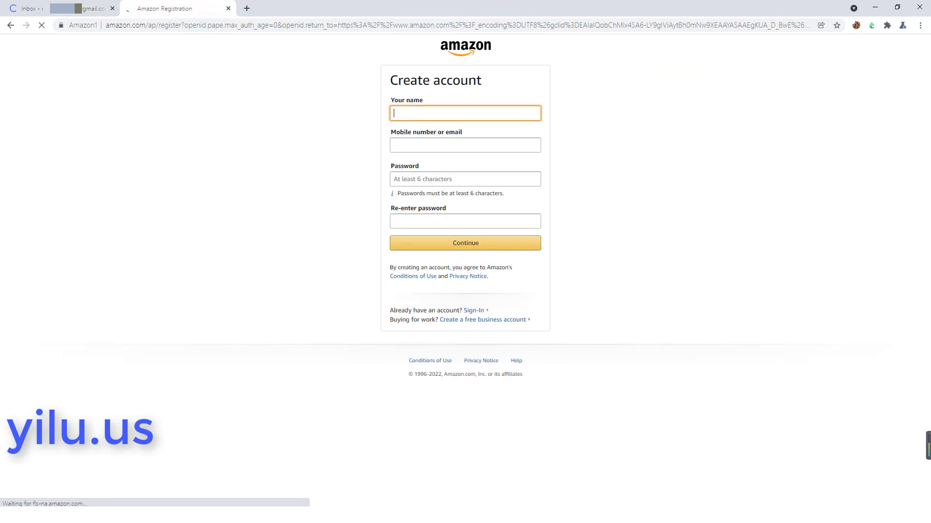
{"action": "type", "text": "Mason"}
{"action": "left_click", "coordinate": [427, 147]}
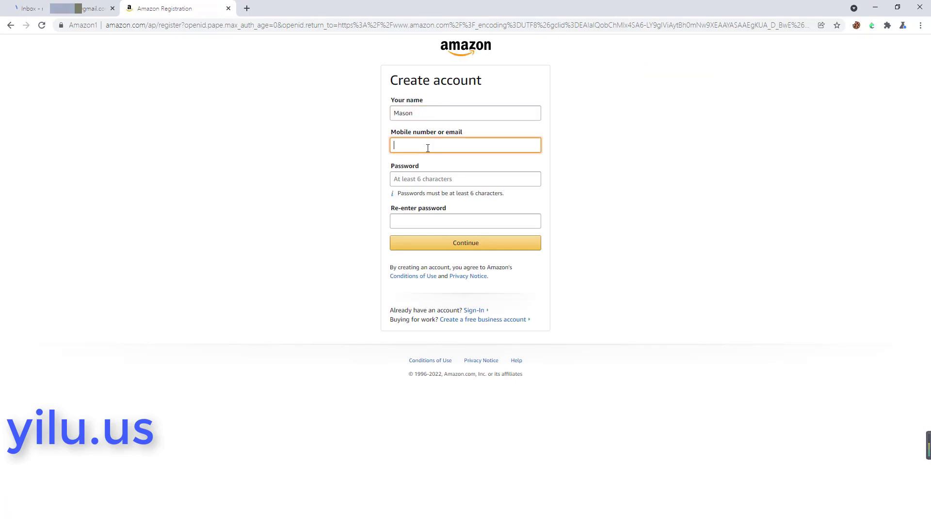
{"action": "key", "text": "ctrl+v"}
{"action": "key", "text": "Tab"}
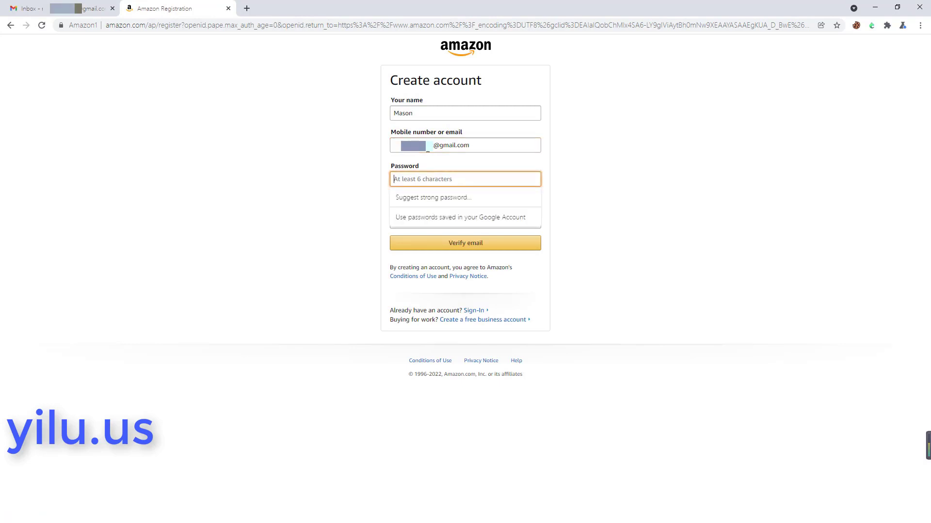
- Enter the password twice and submit the form with Verify email
{"action": "key", "text": "ctrl+v"}
{"action": "key", "text": "Tab"}
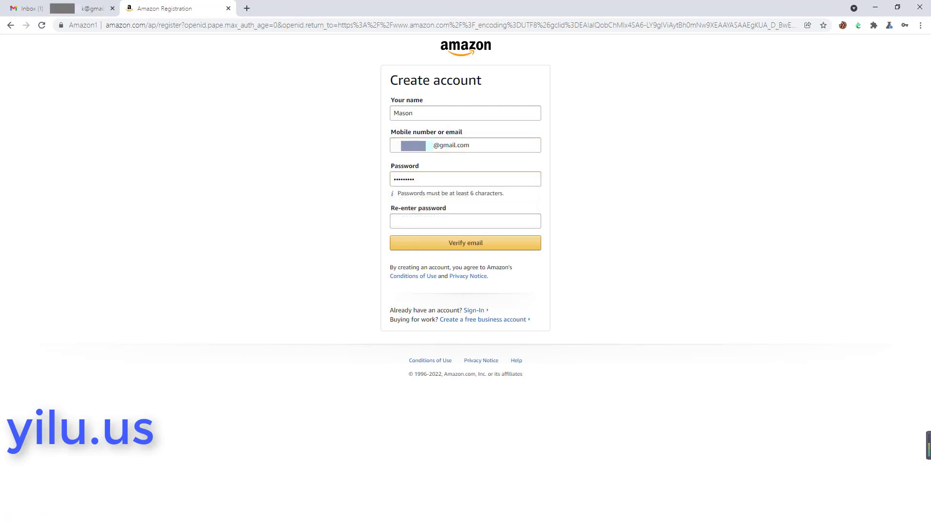
{"action": "key", "text": "ctrl+v"}
{"action": "key", "text": "Tab"}
{"action": "key", "text": "Return"}
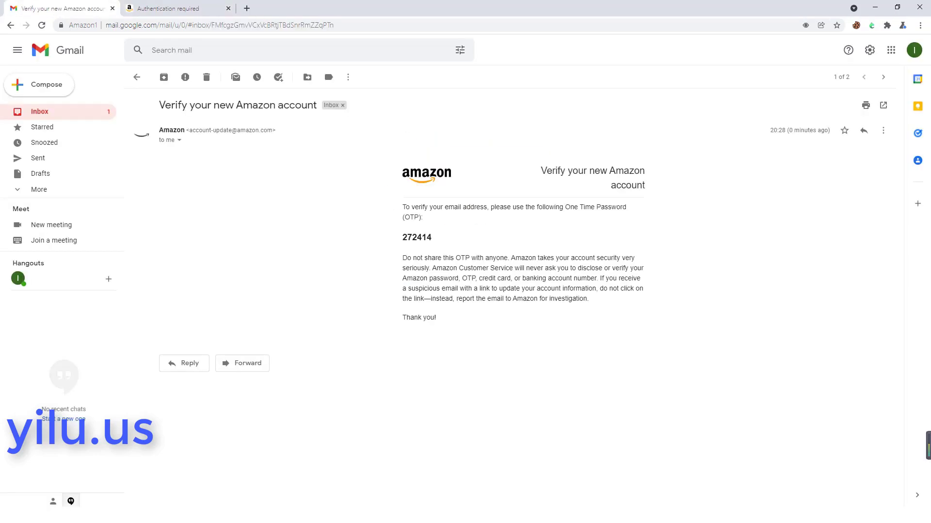
{"action": "left_click", "coordinate": [167, 8]}
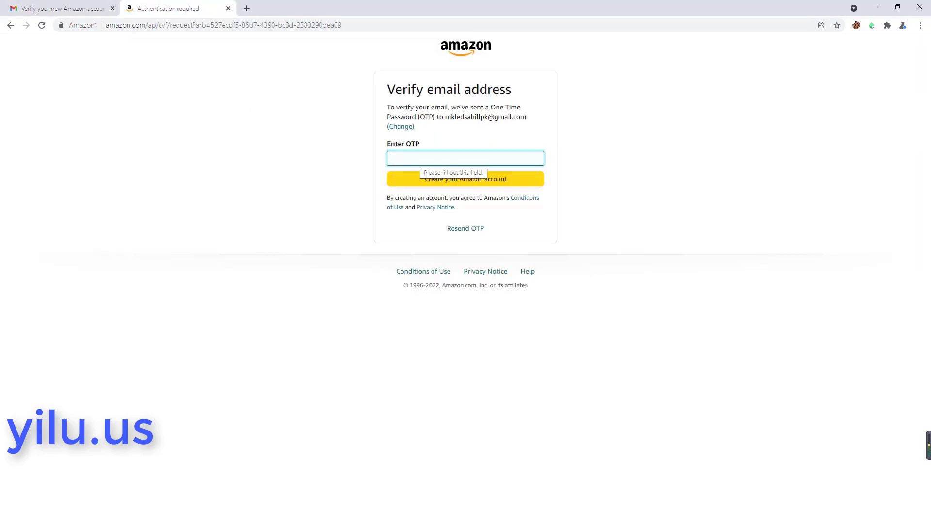
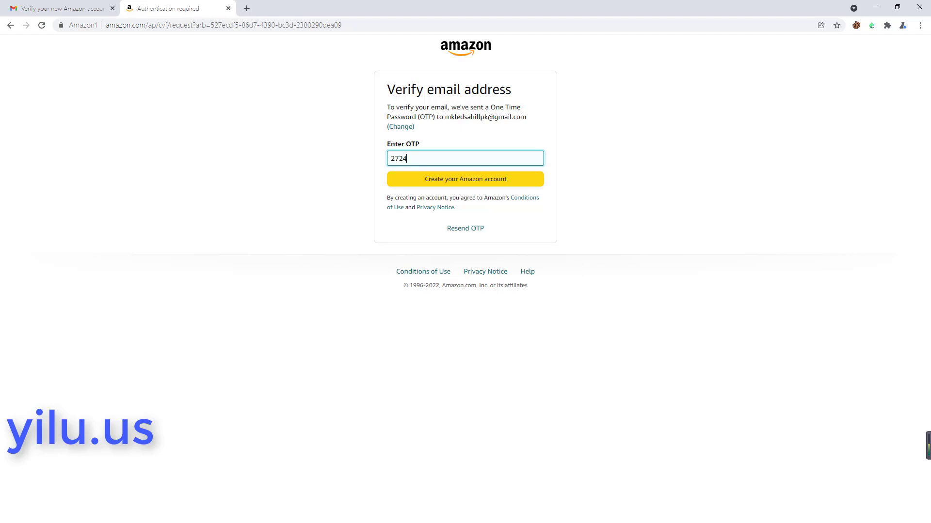
{"action": "key", "text": "Return"}
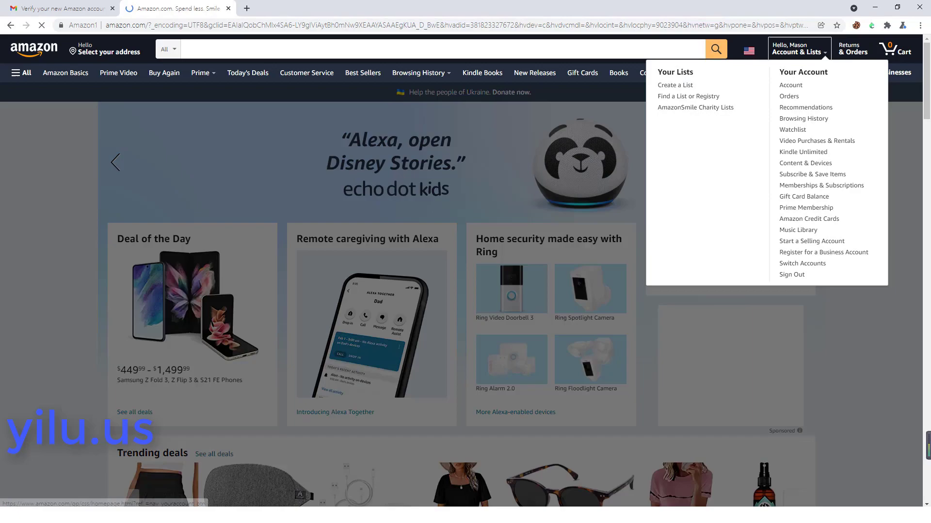
{"action": "scroll", "coordinate": [458, 350], "scroll_direction": "down", "scroll_amount": 10}
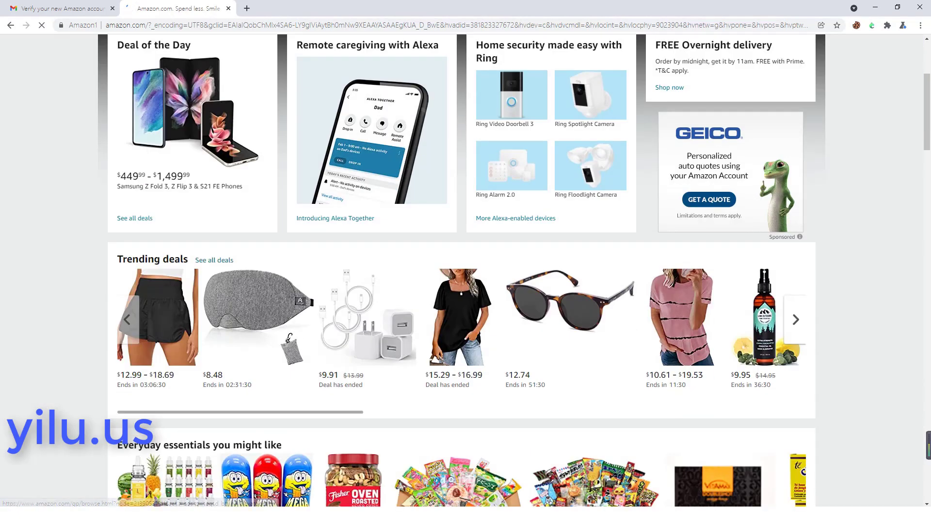
{"action": "scroll", "coordinate": [458, 349], "scroll_direction": "up", "scroll_amount": 3}
{"action": "scroll", "coordinate": [458, 349], "scroll_direction": "up", "scroll_amount": 5}
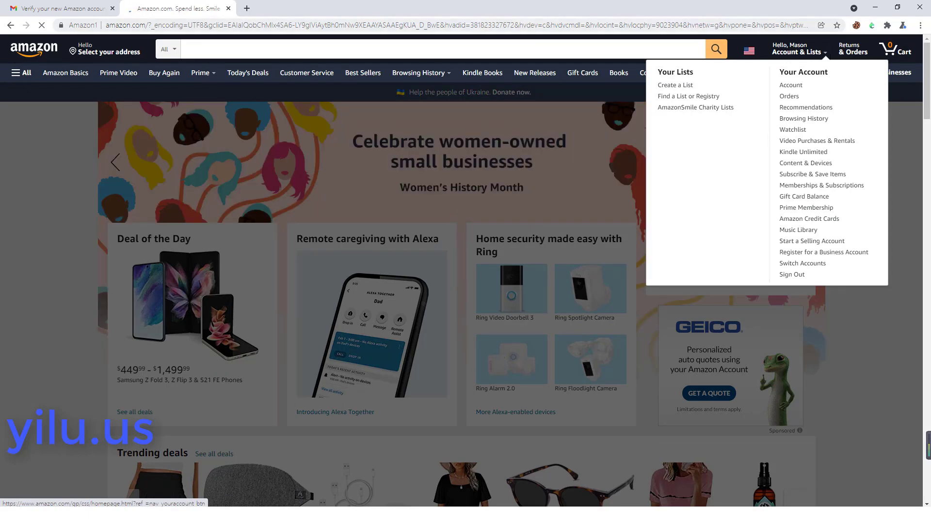
{"action": "type", "text": "gmail"}
- In the Amazon2 window load Gmail and Amazon.com in two tabs via Google searches
{"action": "key", "text": "Return"}
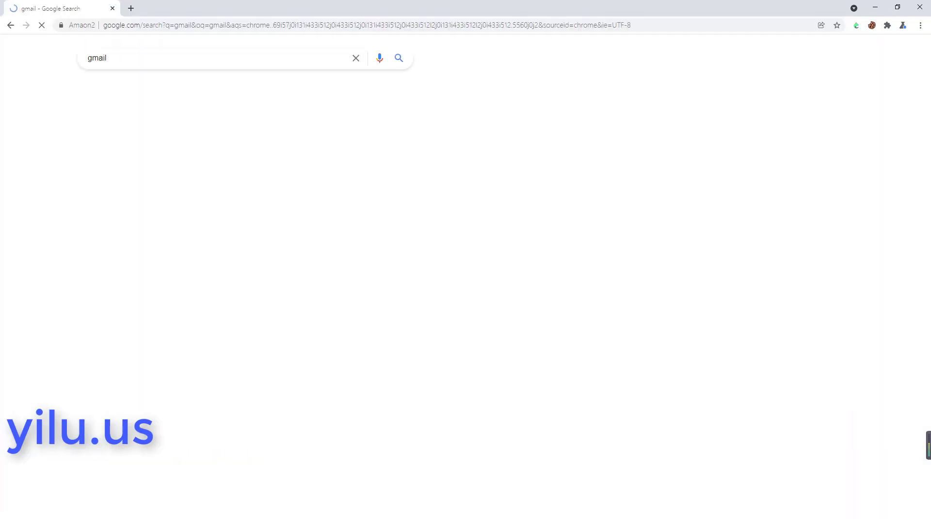
{"action": "key", "text": "ctrl+t"}
{"action": "type", "text": "amazon"}
{"action": "key", "text": "Return"}
{"action": "key", "text": "ctrl+1"}
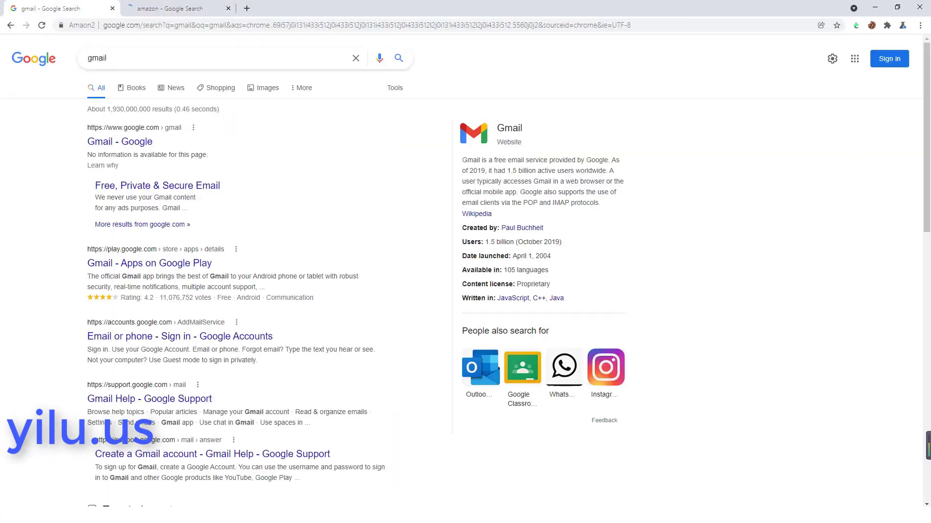
{"action": "key", "text": "ctrl+2"}
{"action": "key", "text": "ctrl+1"}
{"action": "key", "text": "ctrl+2"}
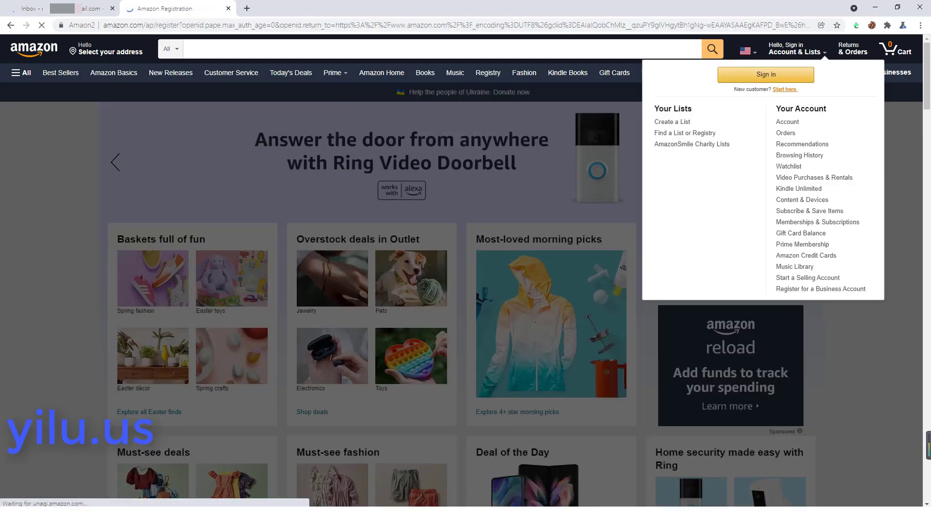
{"action": "type", "text": "William"}
- Register William with the Gmail address and password, then verify the emailed code
{"action": "key", "text": "Tab"}
{"action": "key", "text": "Return"}
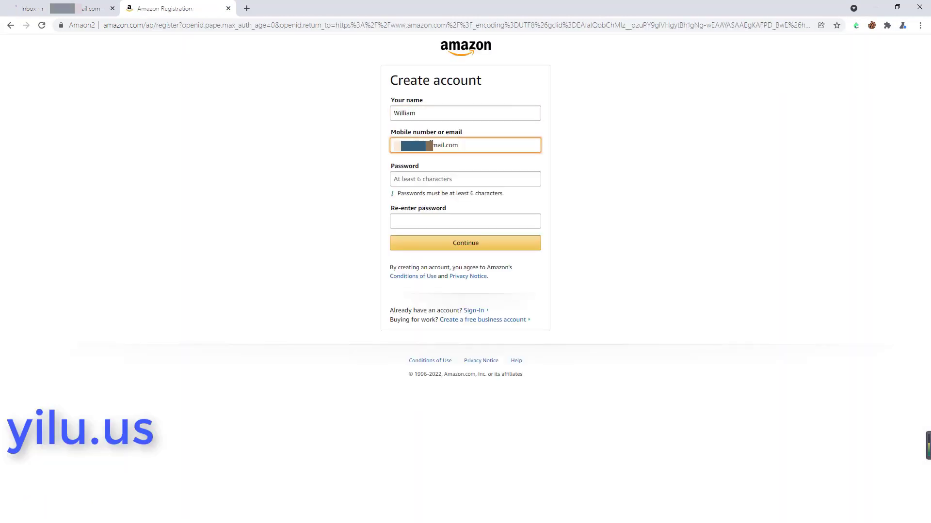
{"action": "key", "text": "Tab"}
{"action": "type", "text": "password"}
{"action": "key", "text": "Tab"}
{"action": "type", "text": "password"}
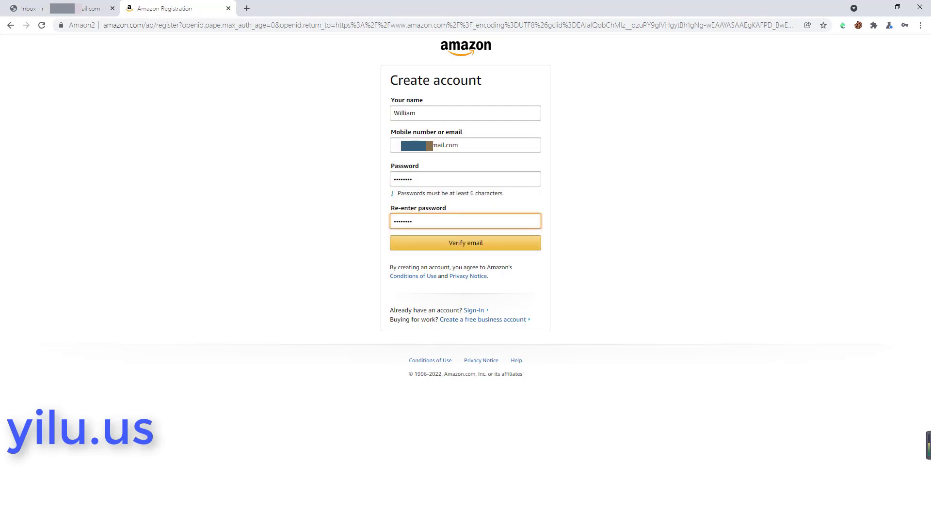
{"action": "key", "text": "Return"}
{"action": "key", "text": "ctrl+1"}
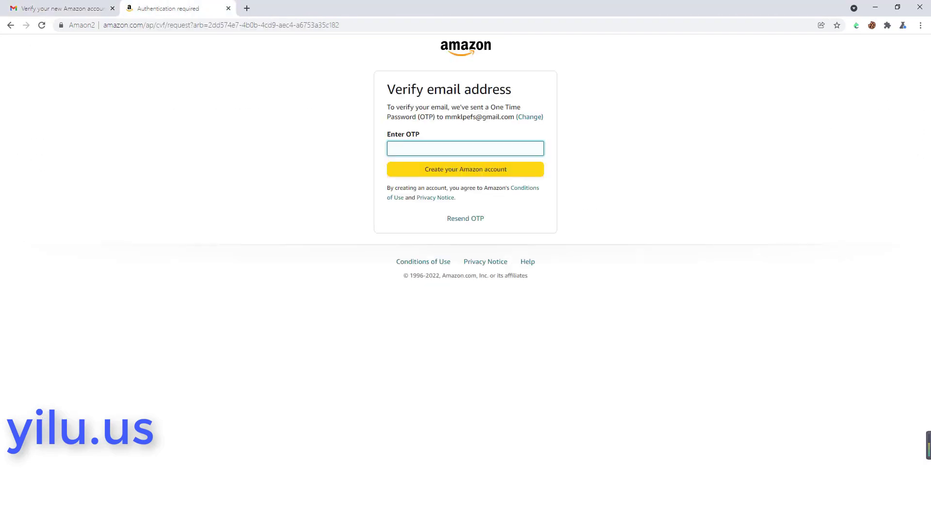
{"action": "key", "text": "Return"}
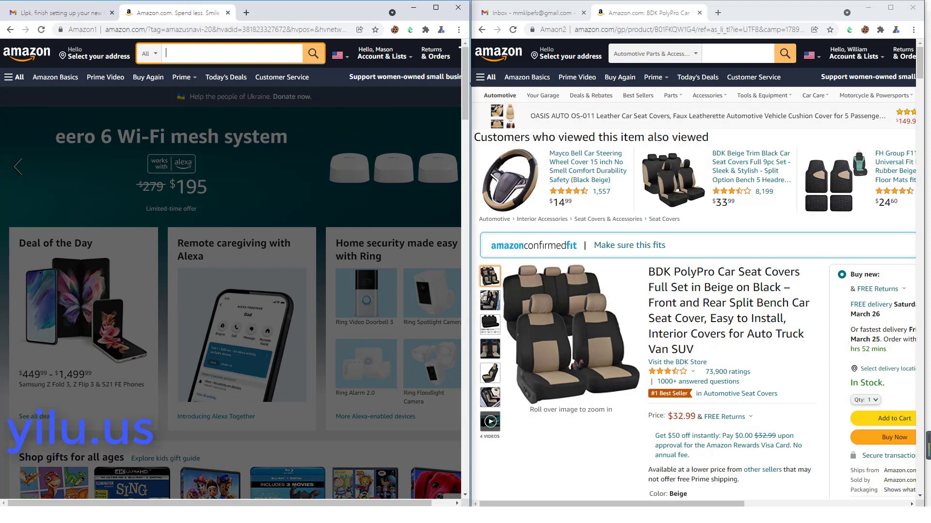
{"action": "type", "text": "b"}
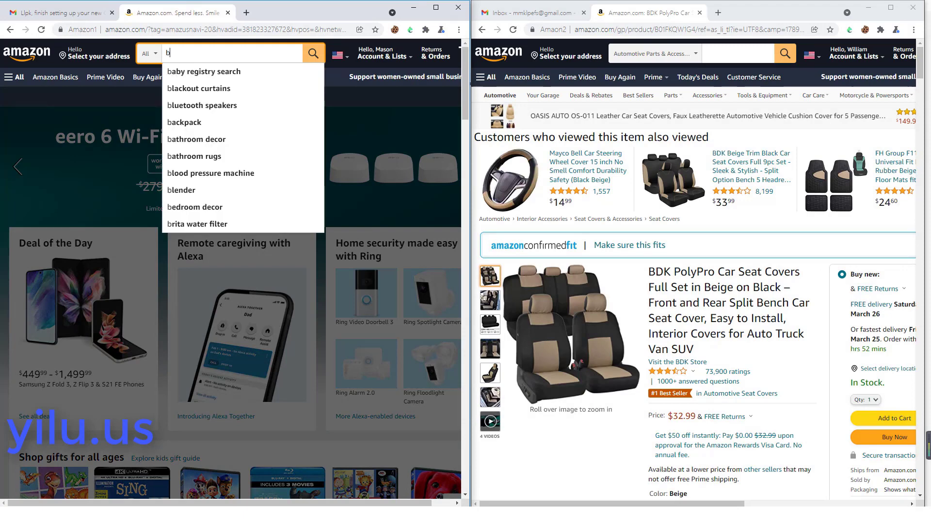
{"action": "type", "text": "ook"}
- Search Amazon for book in the Amazon1 window and animal in the Amazon2 window
{"action": "key", "text": "Return"}
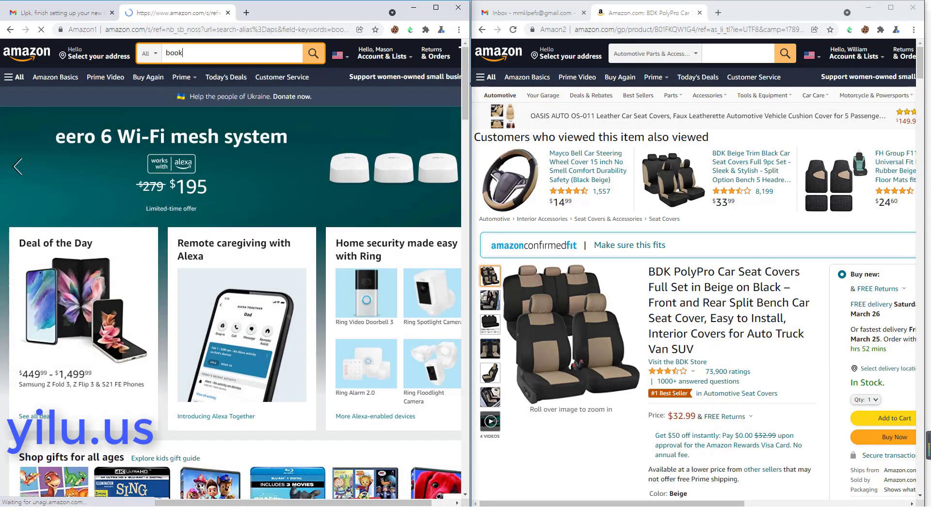
{"action": "left_click", "coordinate": [738, 52]}
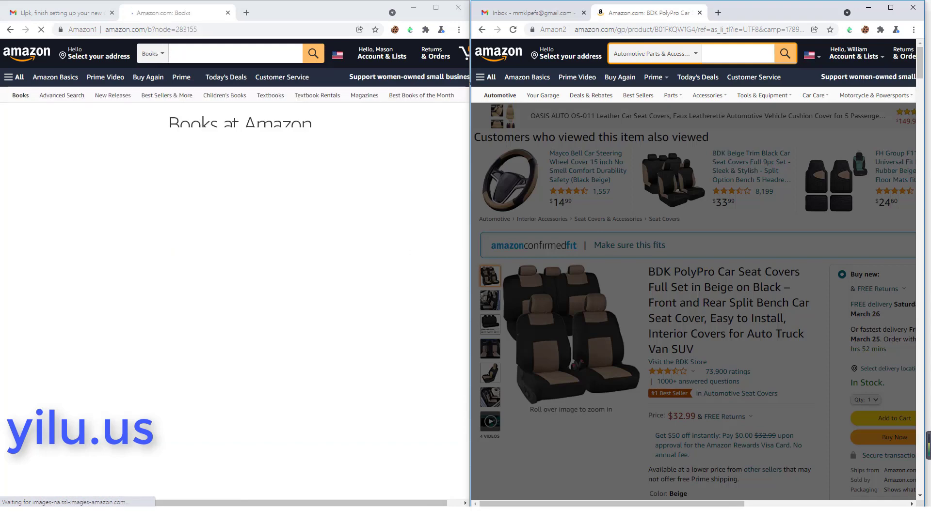
{"action": "type", "text": "animal"}
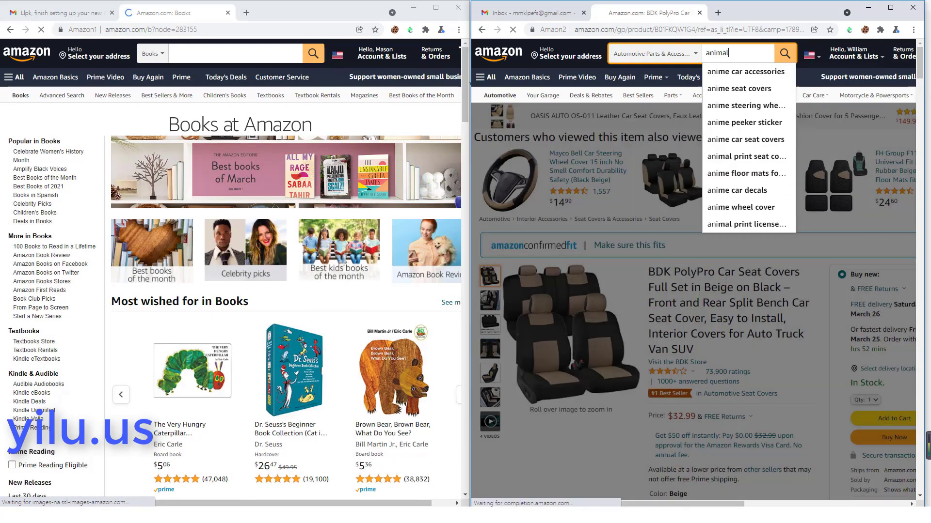
{"action": "key", "text": "Return"}
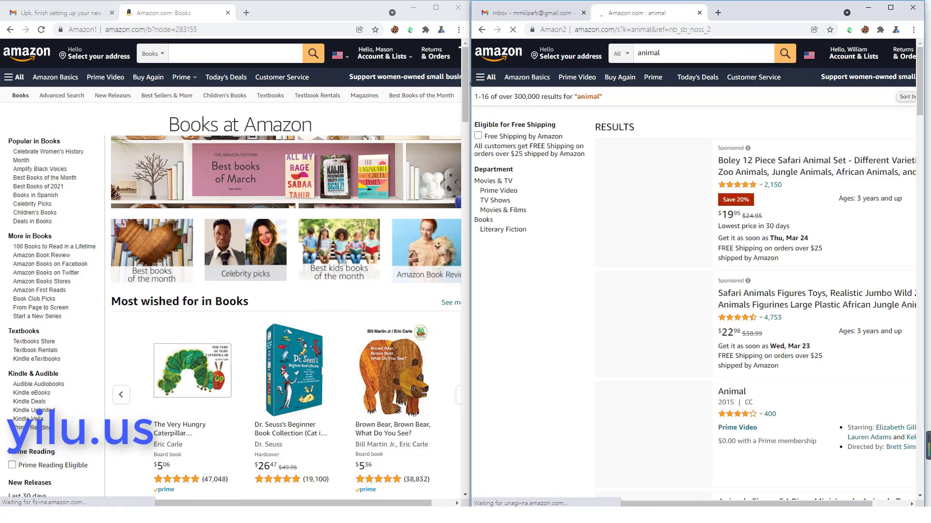